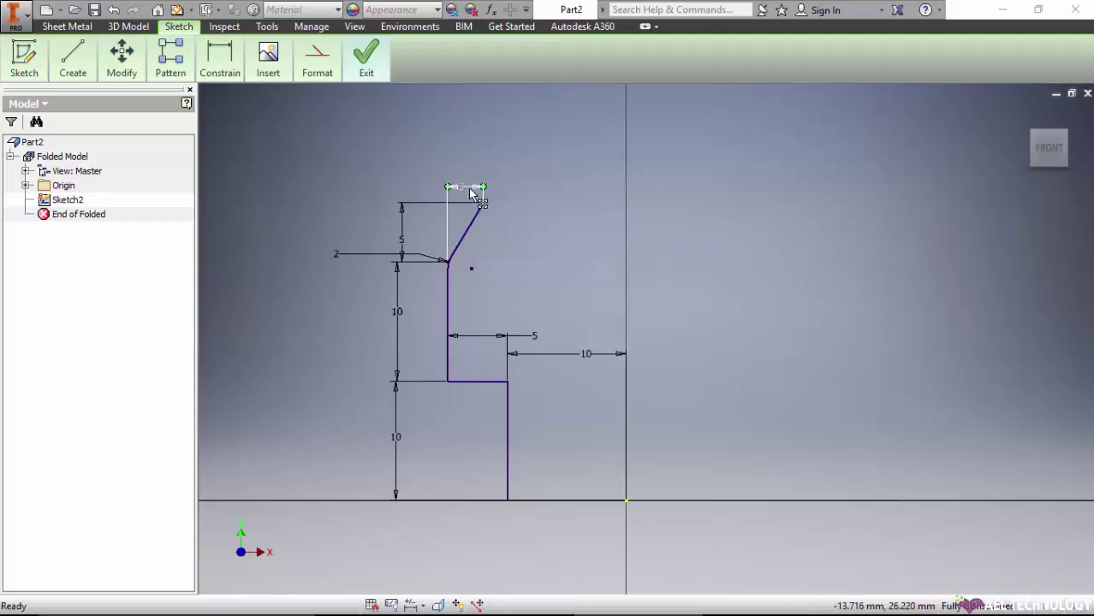
# Step: Select the slanted top line of the stepped profile to inspect it, then deselect it
pyautogui.click(476, 226)
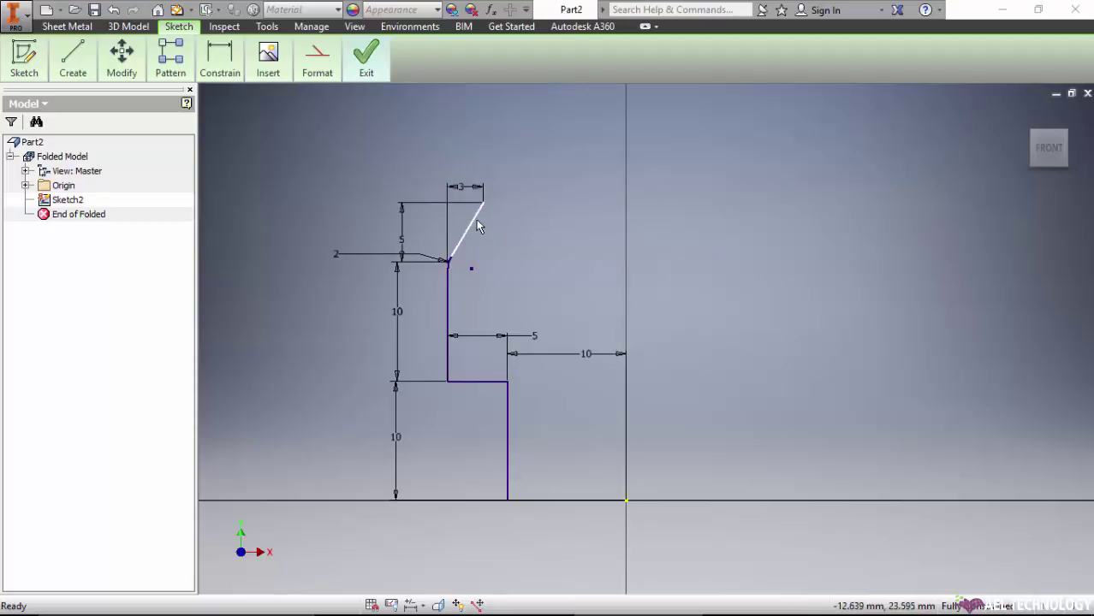
pyautogui.click(435, 374)
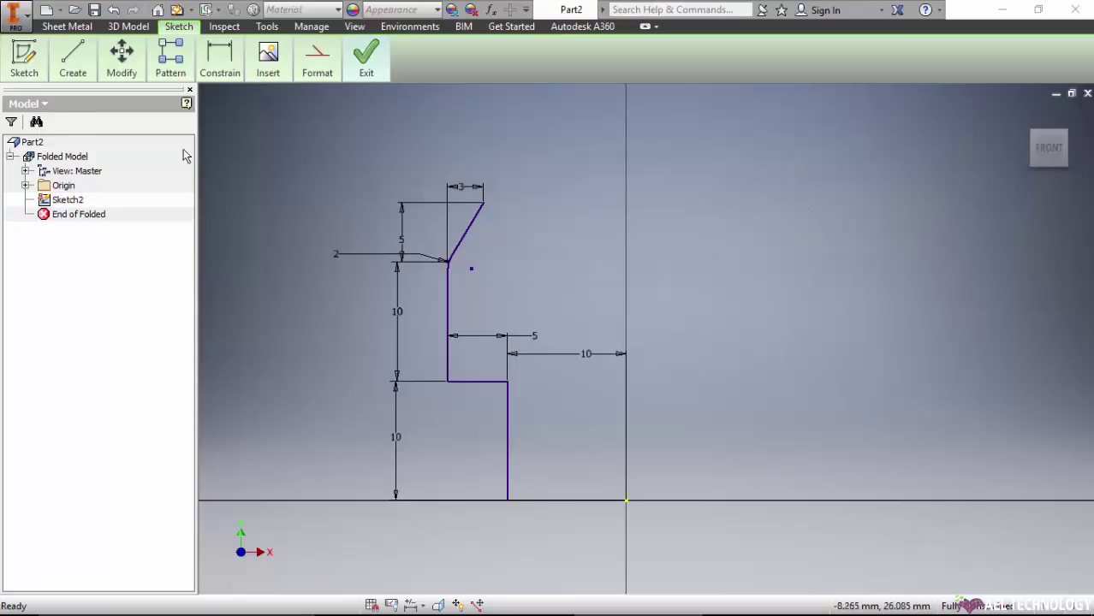
# Step: Draw a vertical construction line from the sketch origin straight upward
pyautogui.click(72, 58)
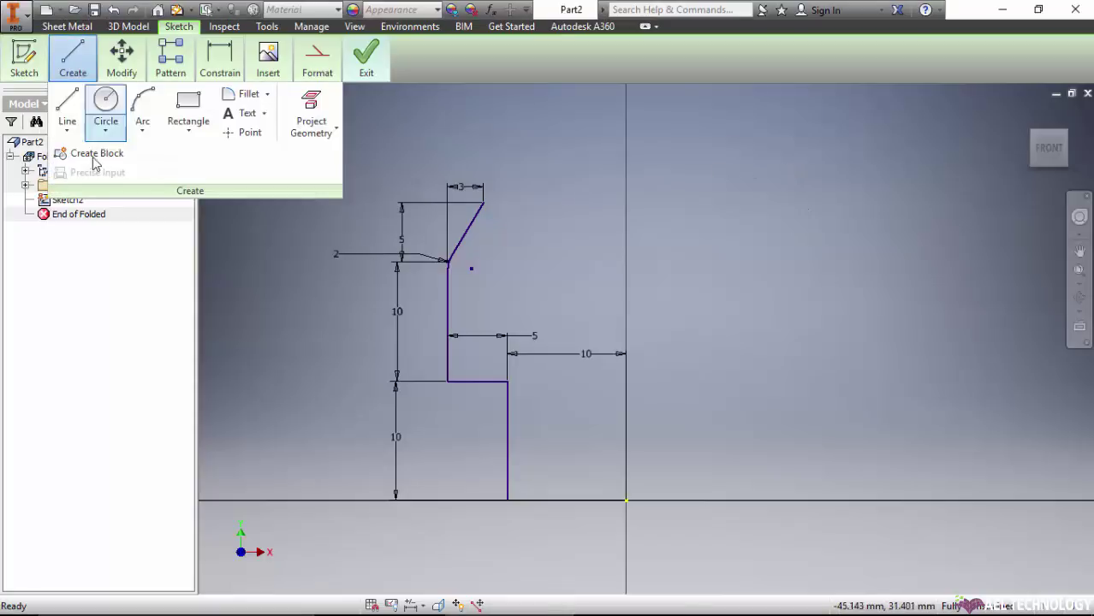
pyautogui.click(67, 116)
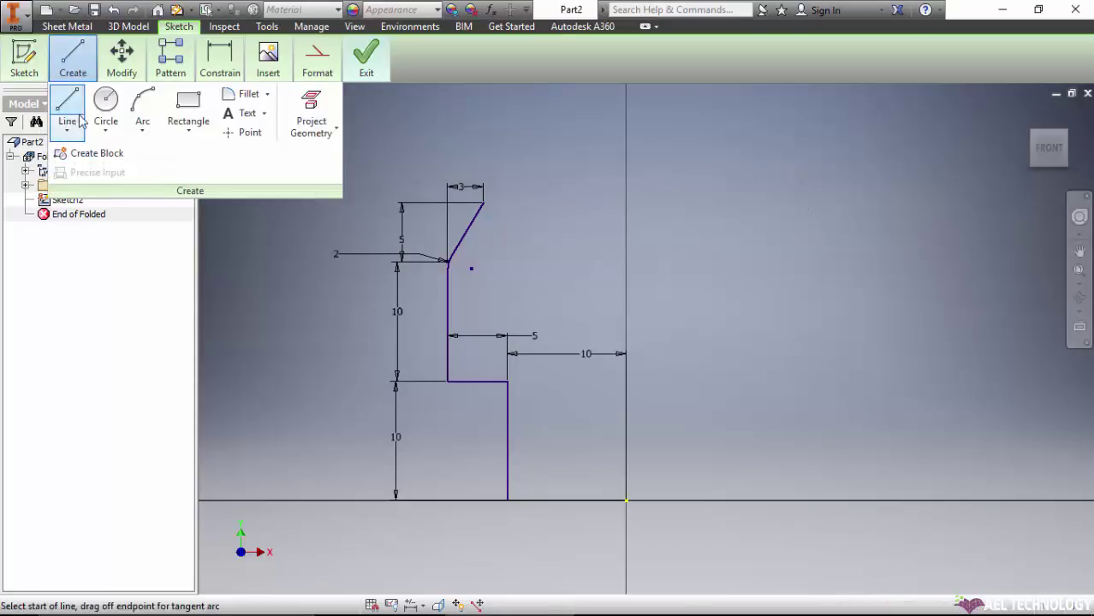
pyautogui.click(317, 58)
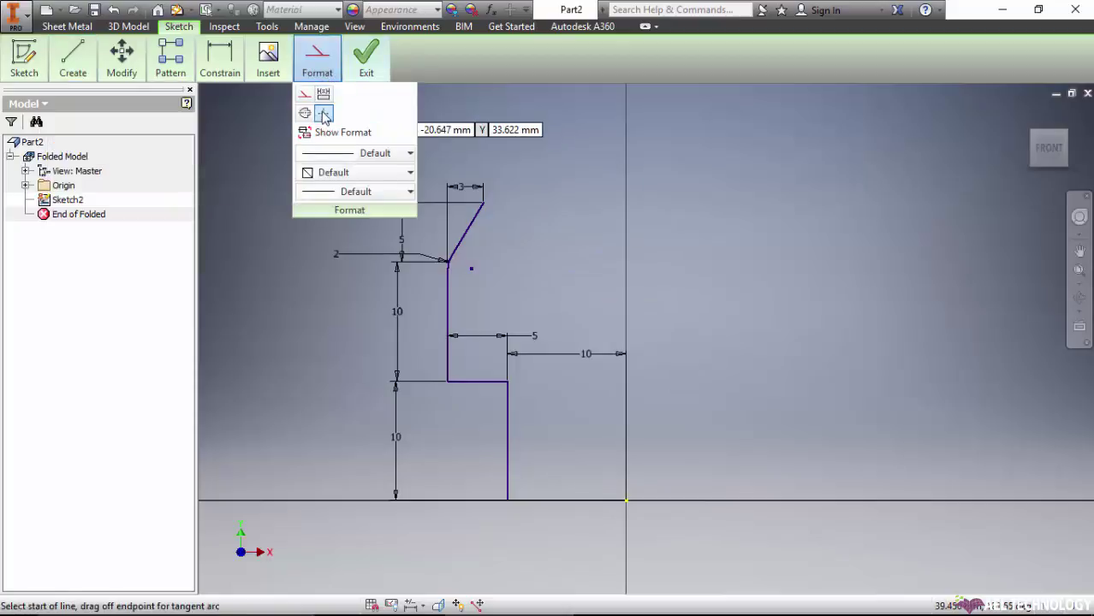
pyautogui.click(303, 94)
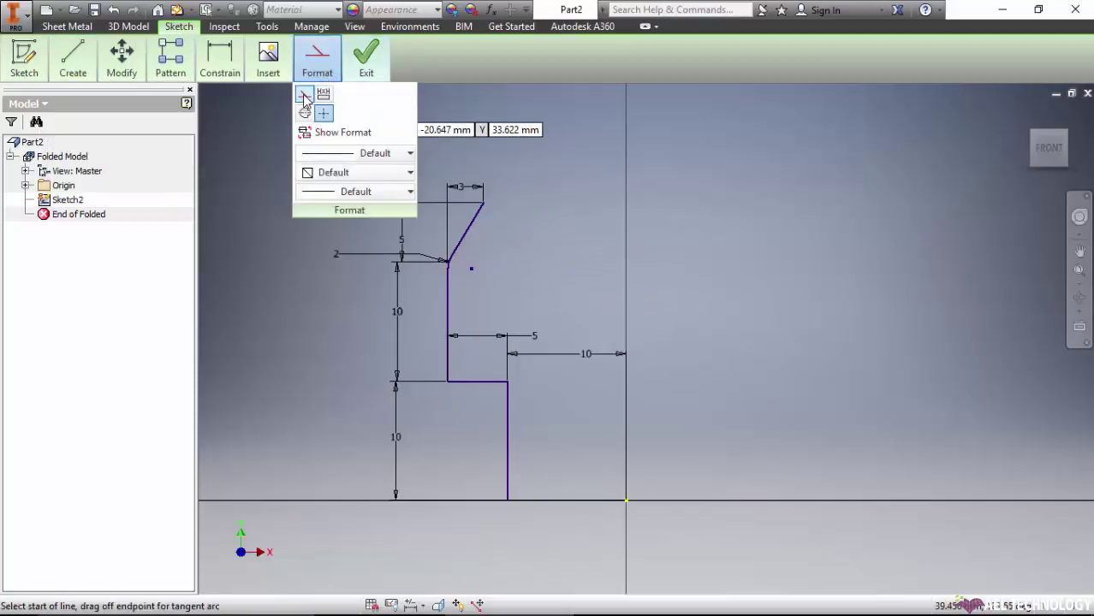
pyautogui.click(626, 499)
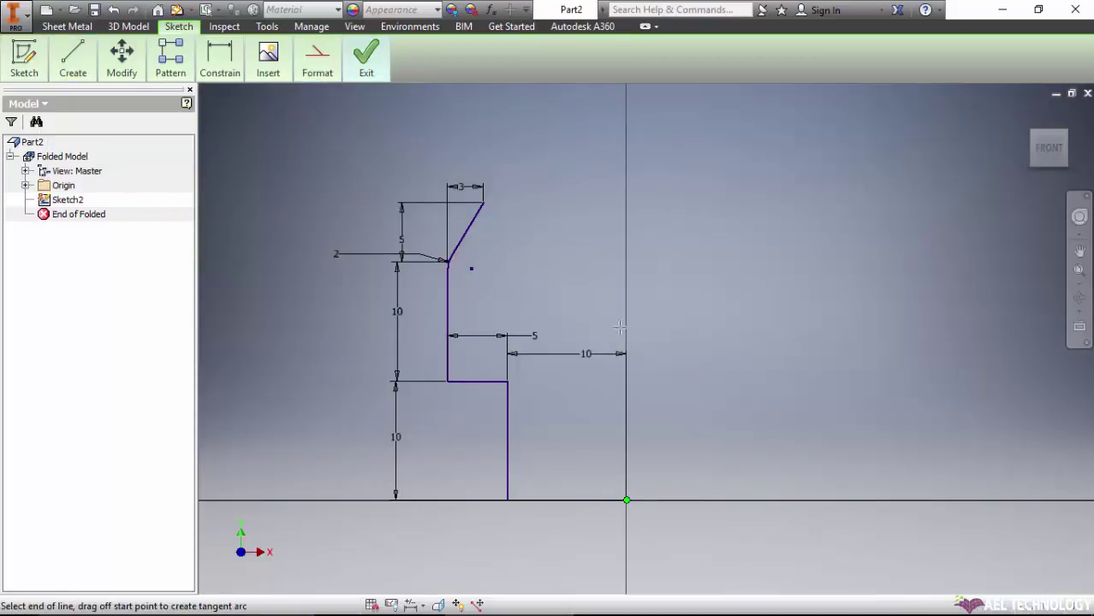
pyautogui.click(624, 163)
pyautogui.rightClick(696, 149)
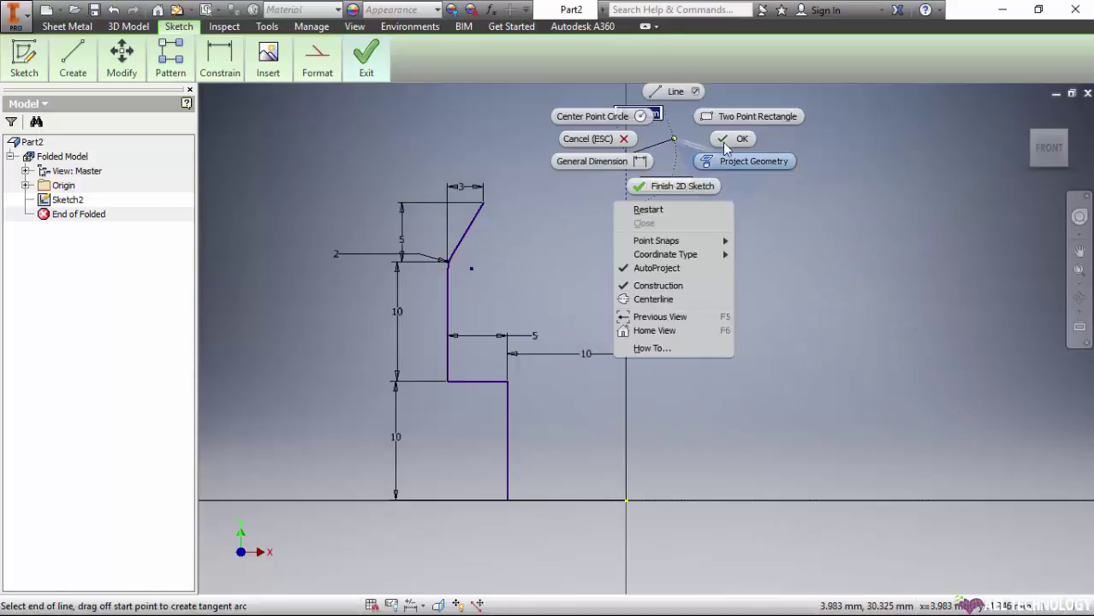
pyautogui.press('Escape')
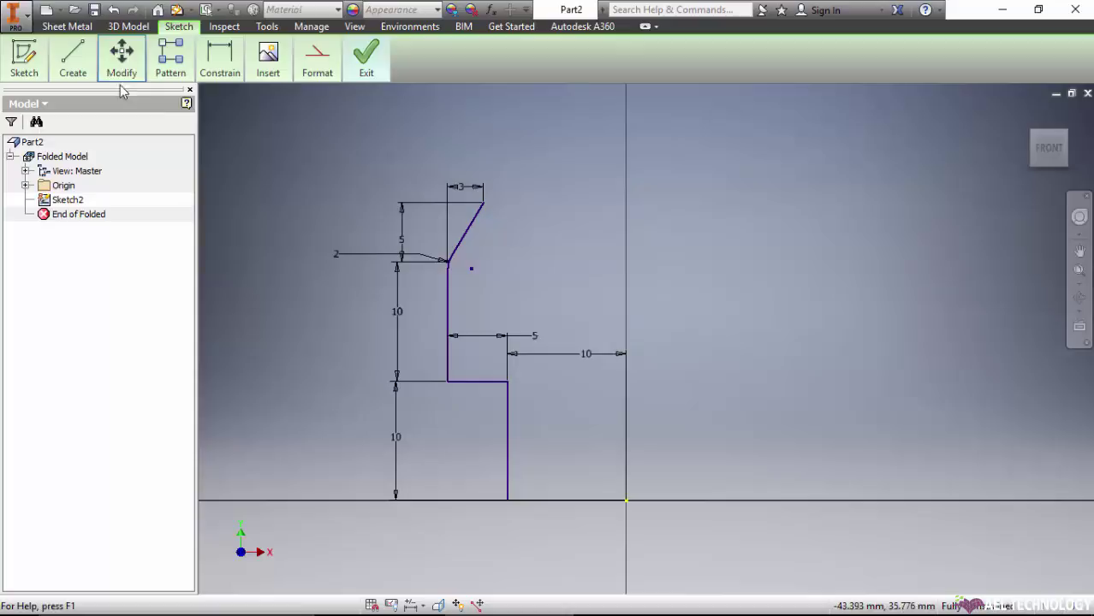
# Step: Turn on visibility of the Y Axis from the browser's Origin folder
pyautogui.click(220, 58)
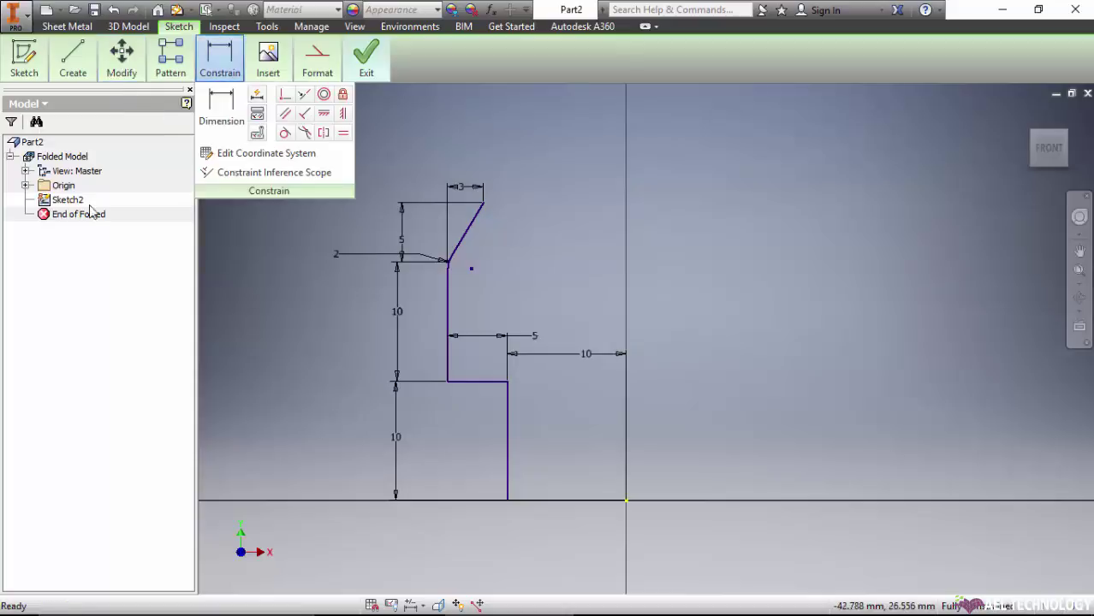
pyautogui.click(25, 186)
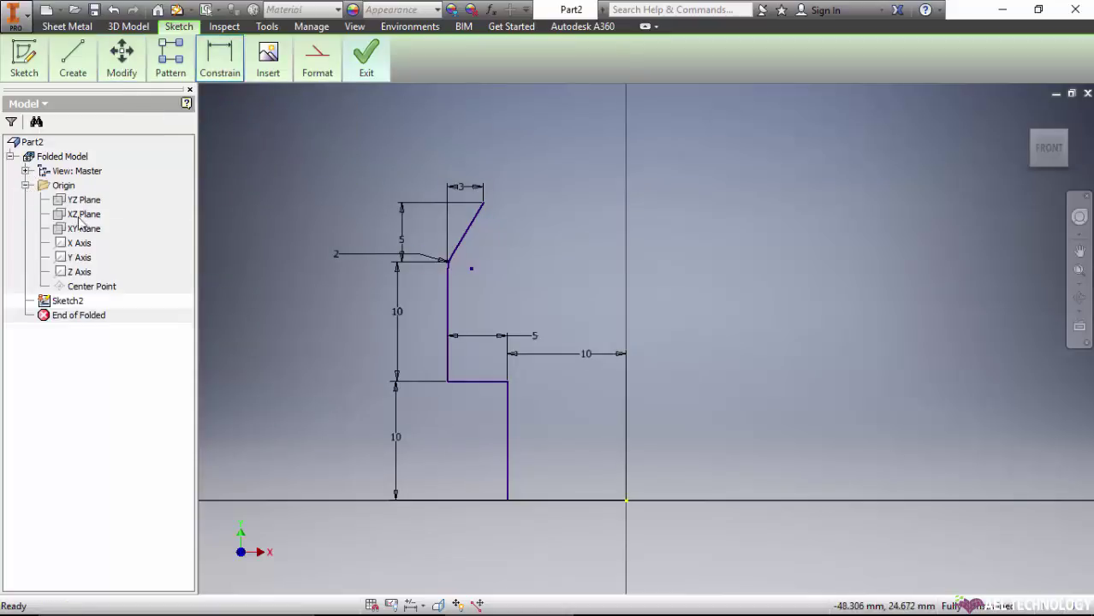
pyautogui.rightClick(83, 260)
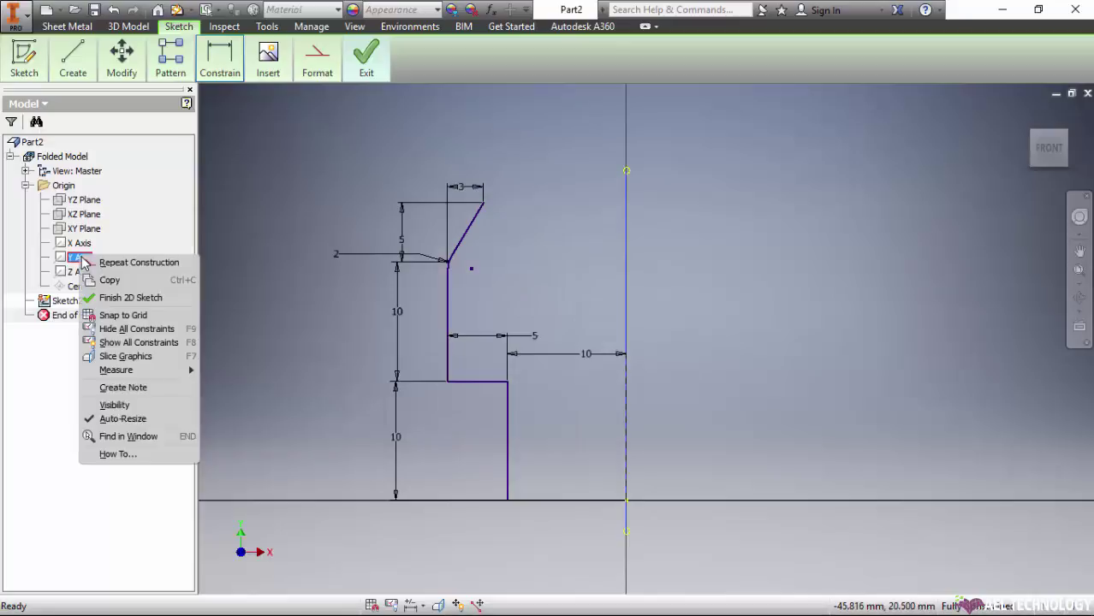
pyautogui.click(144, 407)
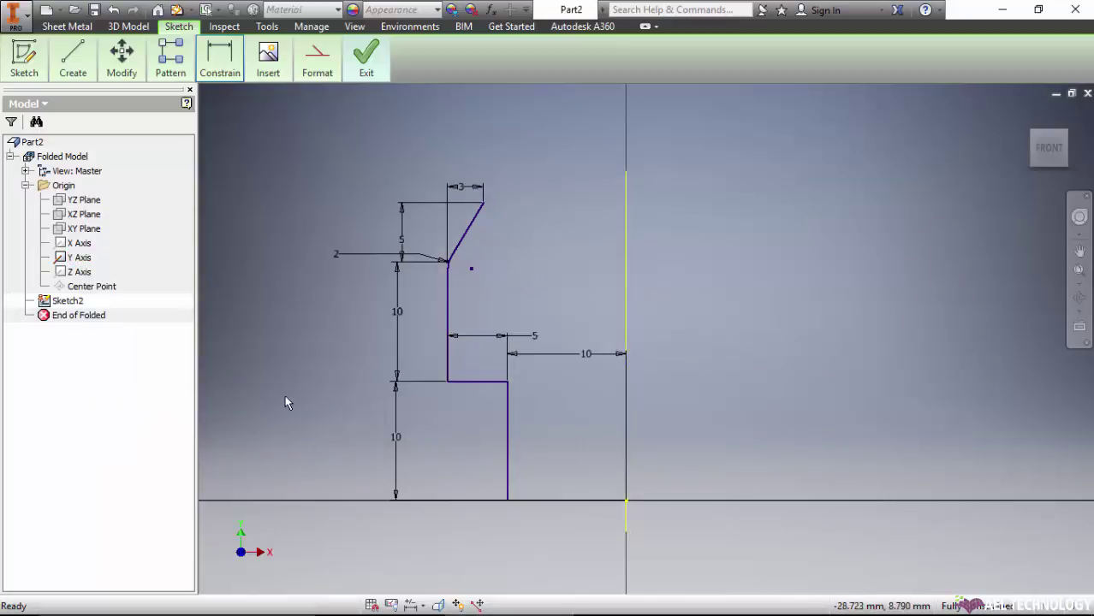
# Step: Finish the profile sketch and pan the view to center it
pyautogui.click(370, 59)
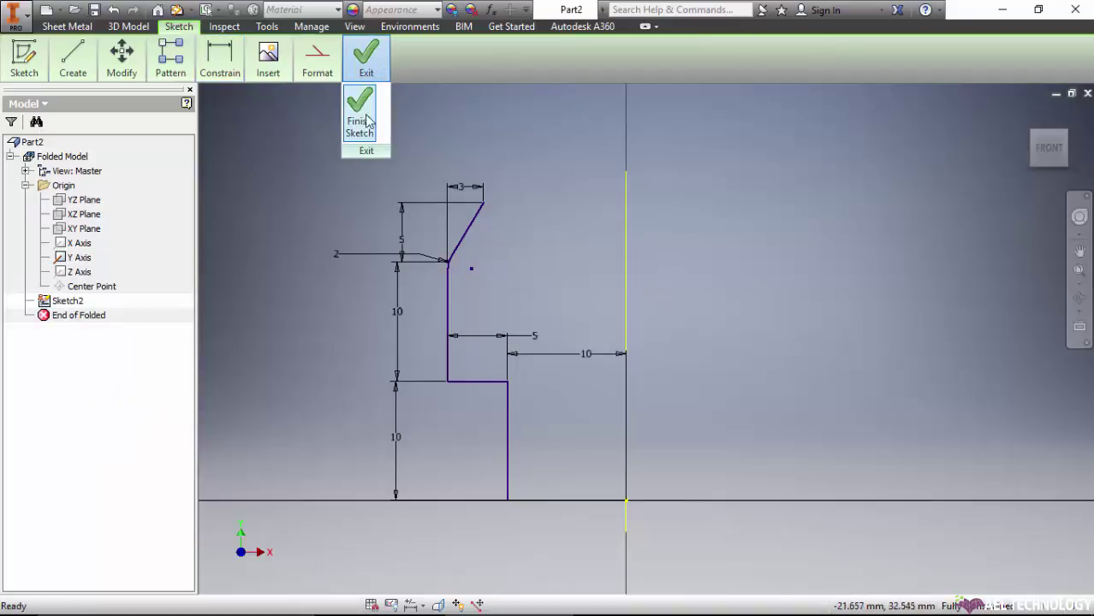
pyautogui.click(374, 127)
pyautogui.press('F2')
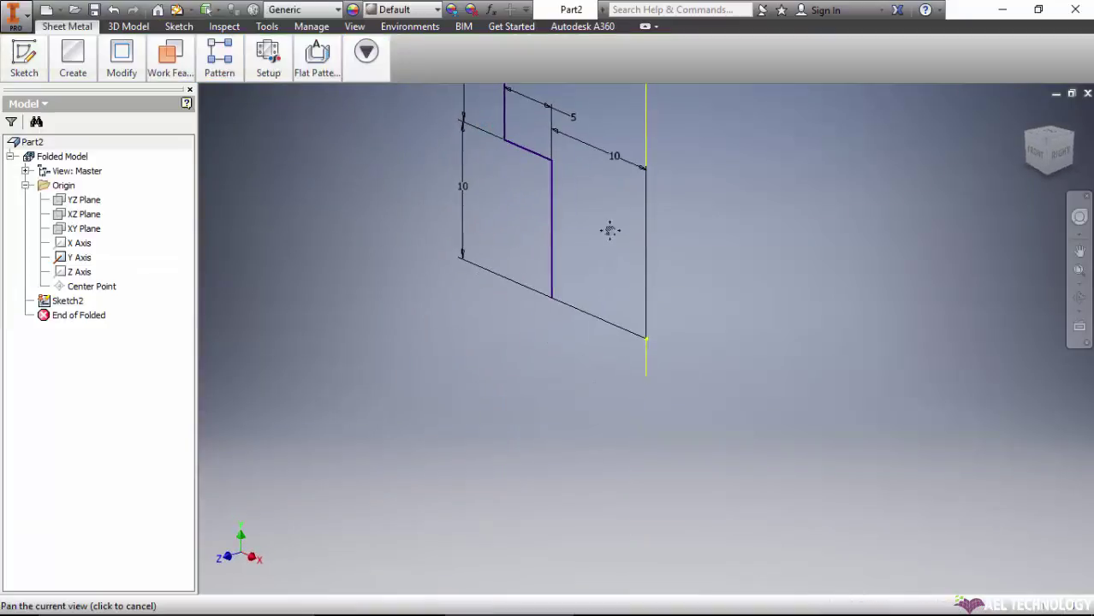
pyautogui.moveTo(619, 378); pyautogui.dragTo(627, 417)
# Step: Browse the Sheet Metal Create and Modify panels, ending on Create
pyautogui.click(73, 65)
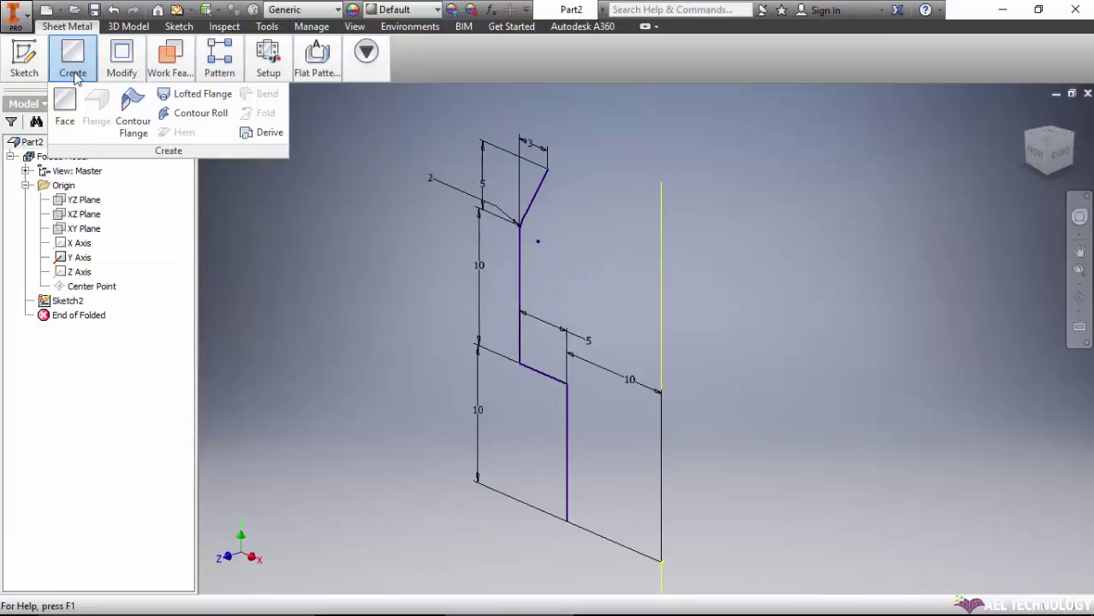
pyautogui.click(119, 83)
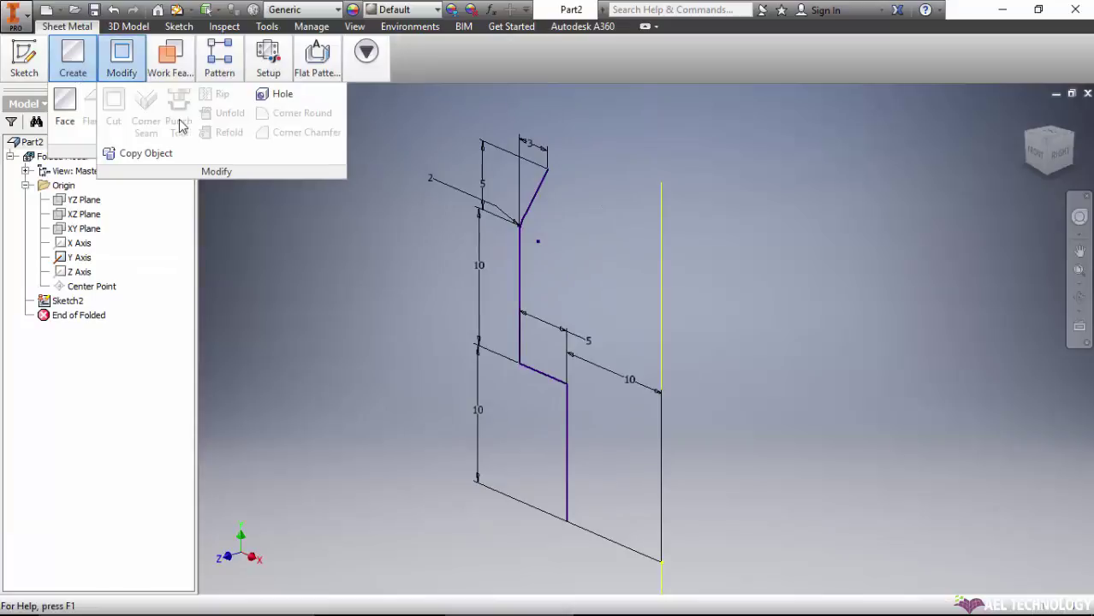
pyautogui.click(77, 64)
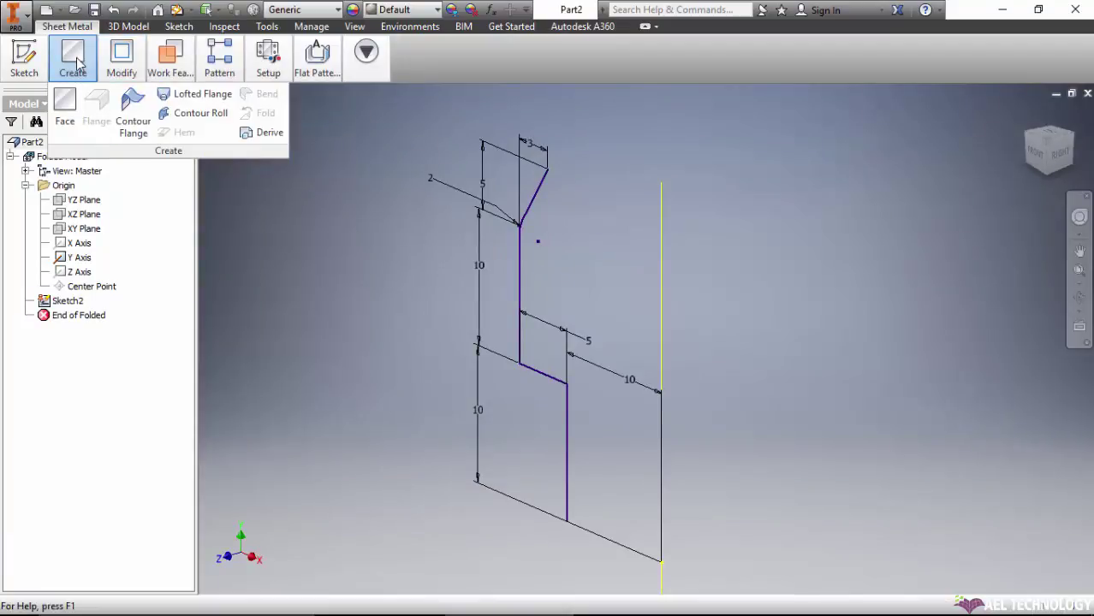
# Step: Preview a Contour Roll of the profile about the Y Axis at the default 90° angle
pyautogui.click(192, 118)
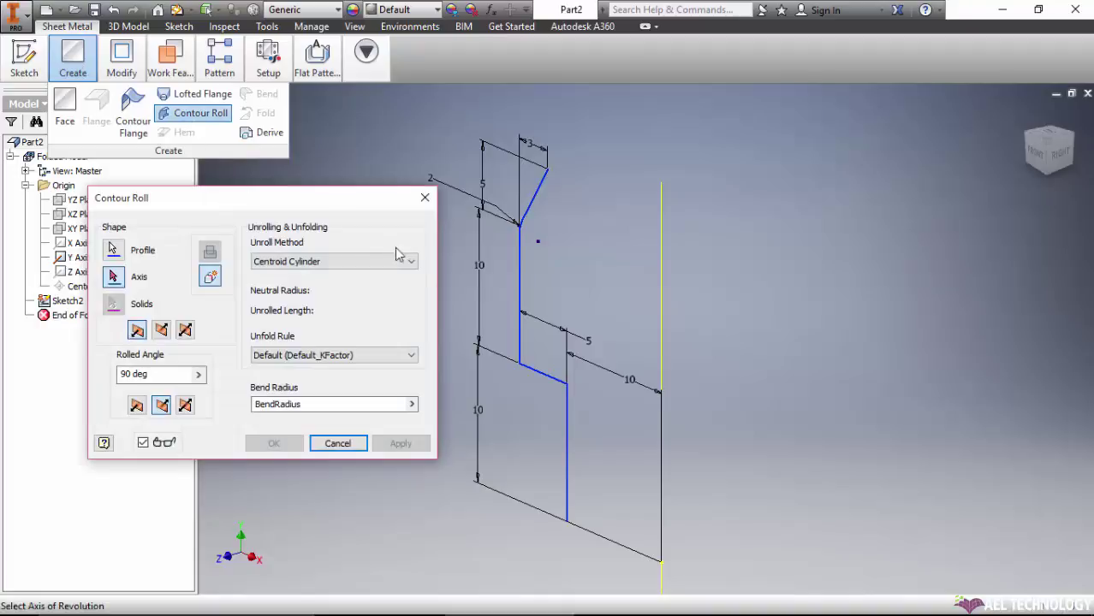
pyautogui.click(519, 279)
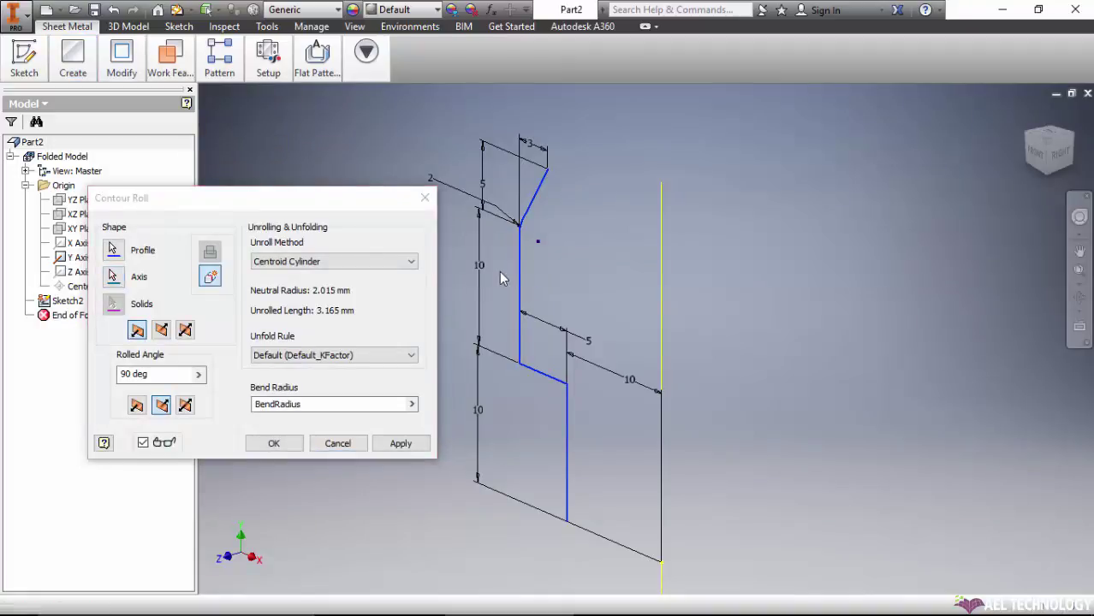
pyautogui.click(116, 278)
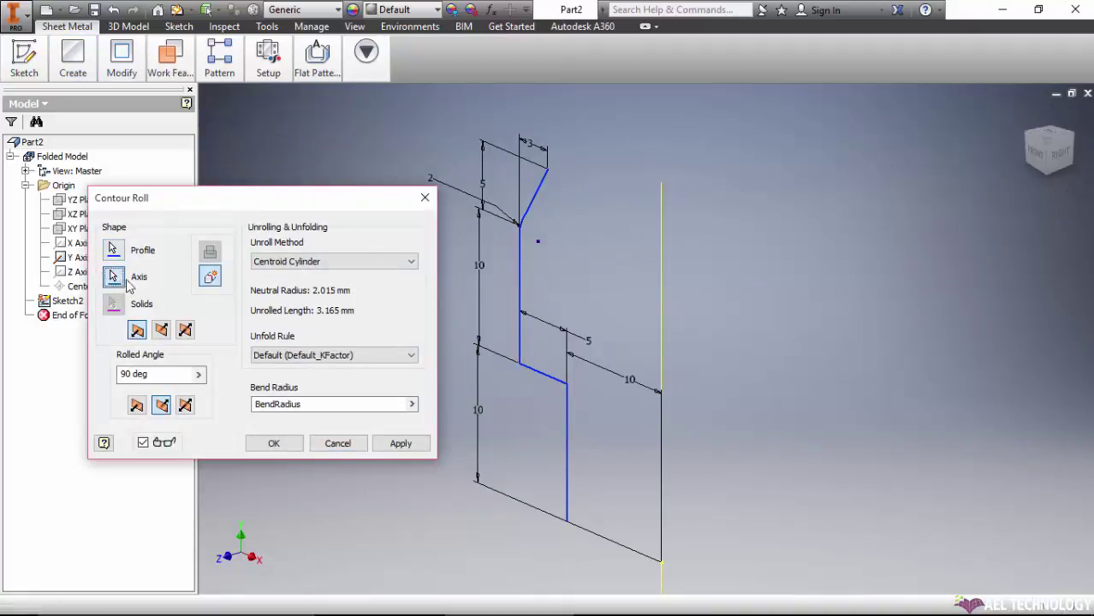
pyautogui.click(661, 338)
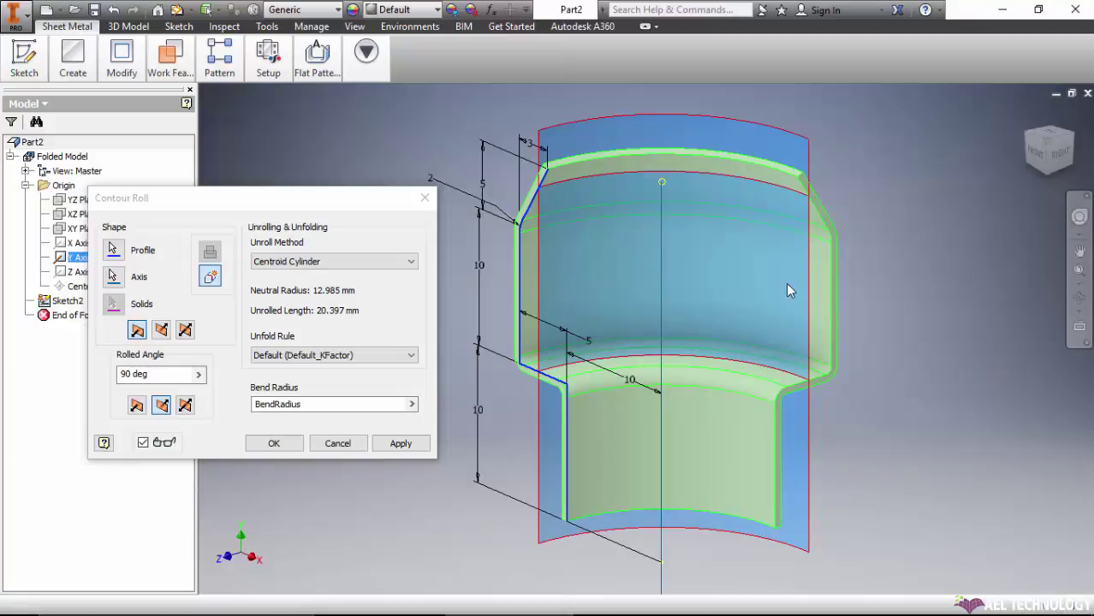
# Step: Center the sheet thickness on the profile with a symmetric offset and test the roll-direction options
pyautogui.click(138, 373)
pyautogui.click(161, 332)
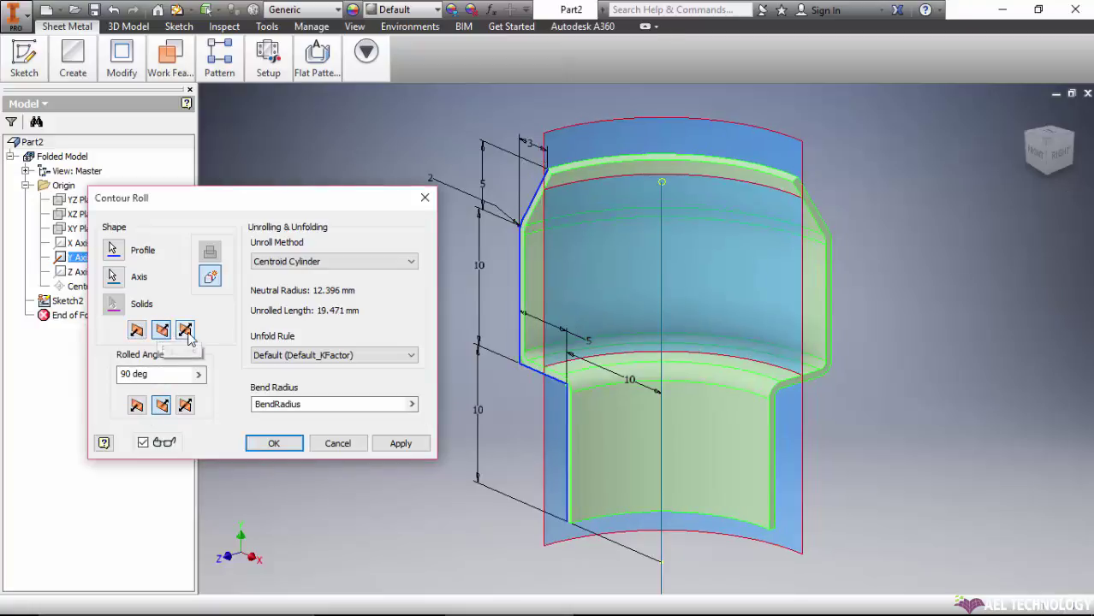
pyautogui.click(185, 330)
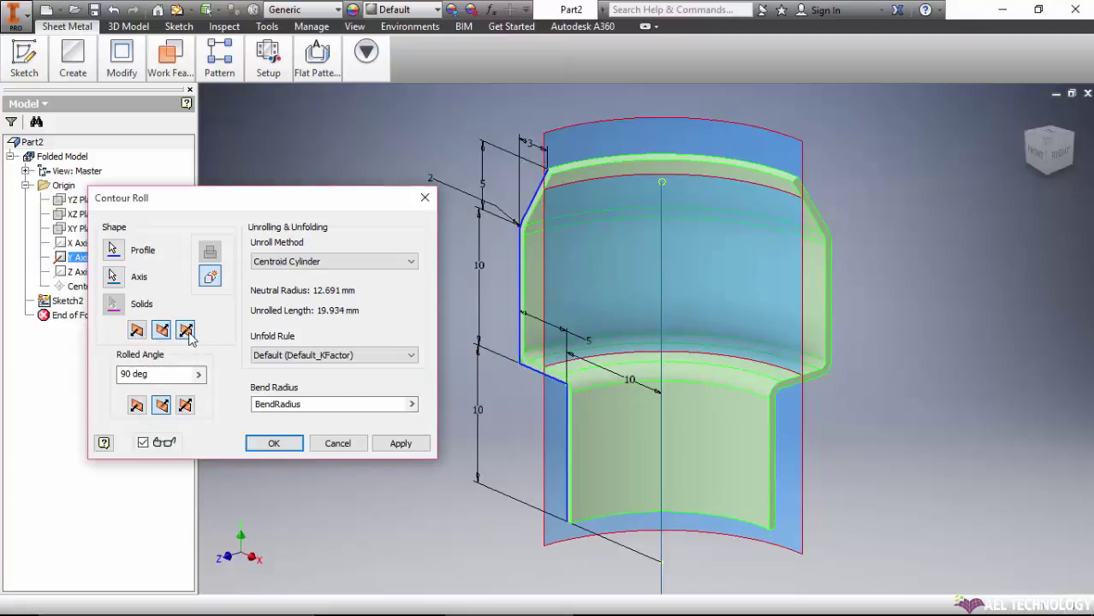
pyautogui.click(136, 404)
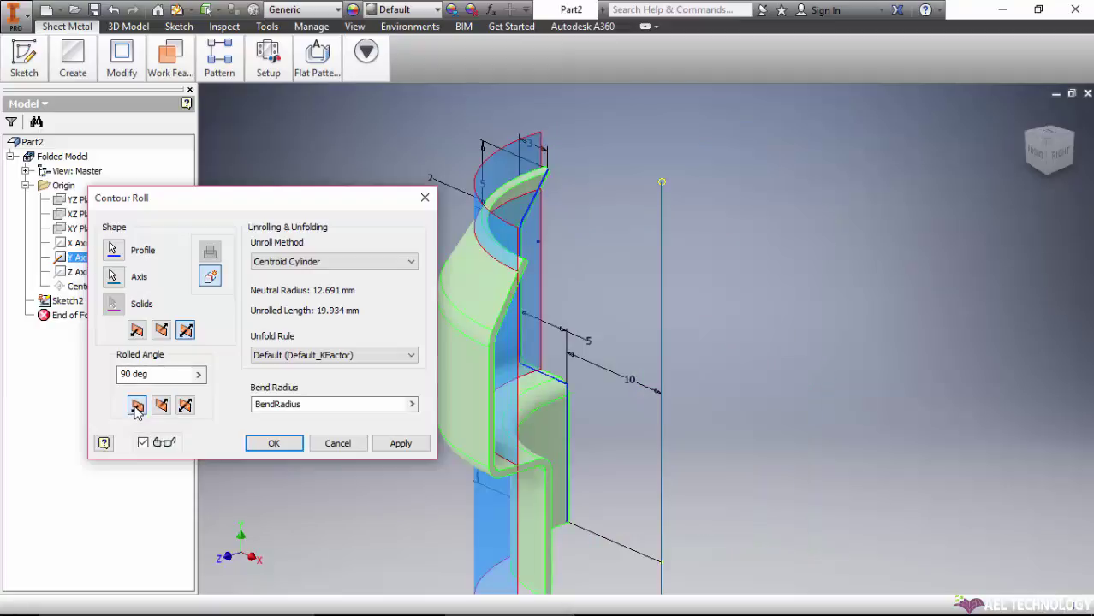
pyautogui.click(186, 405)
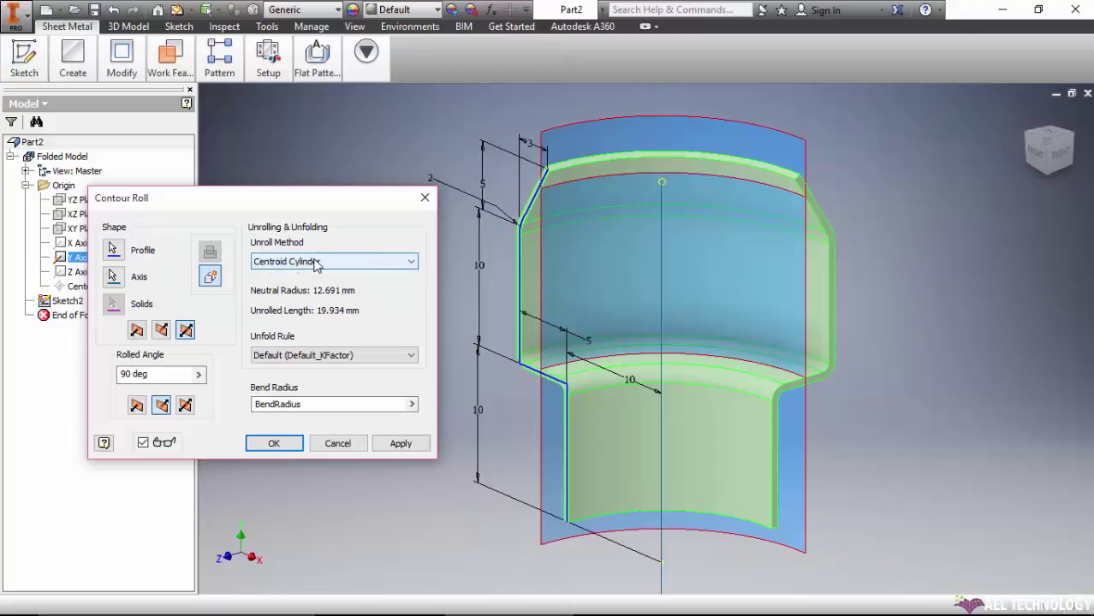
# Step: Unroll by Custom Cylinder using the long vertical profile line as neutral axis (23.562 mm)
pyautogui.click(315, 262)
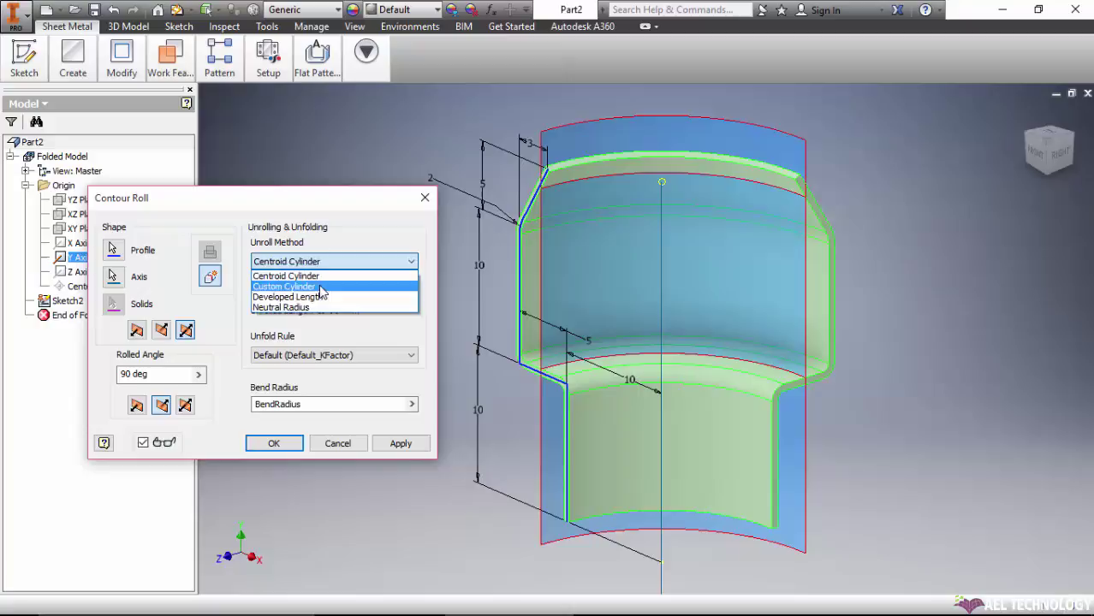
pyautogui.click(319, 288)
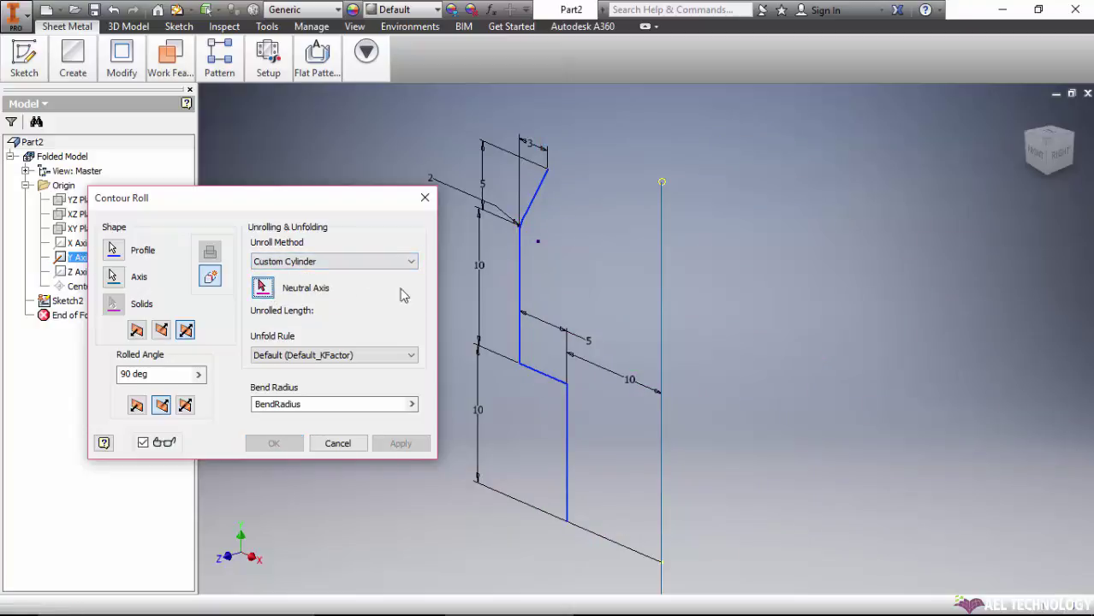
pyautogui.click(566, 425)
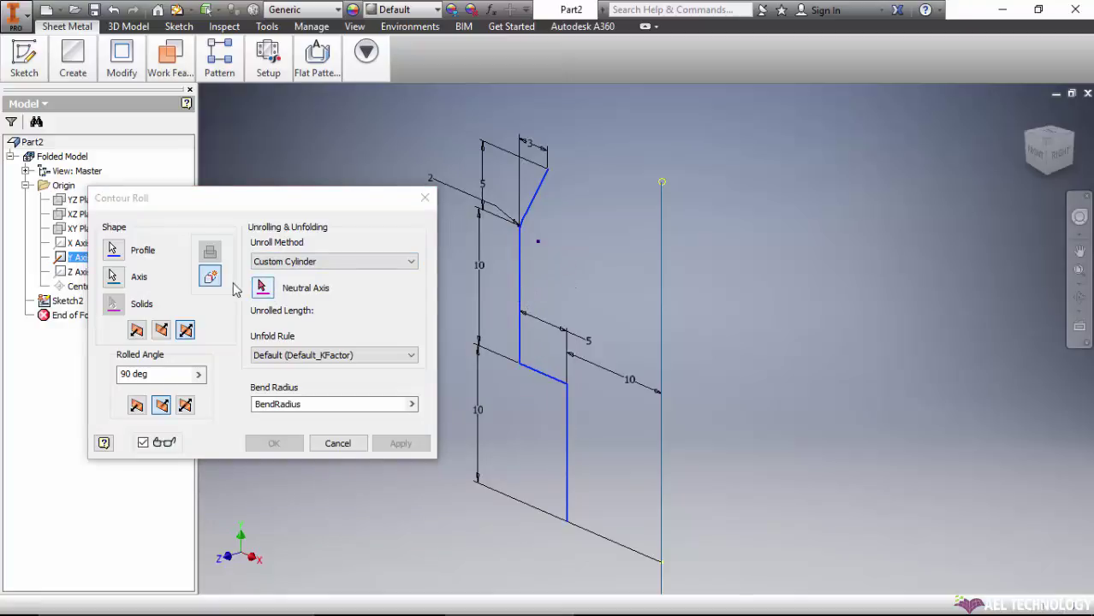
pyautogui.click(262, 287)
pyautogui.click(517, 267)
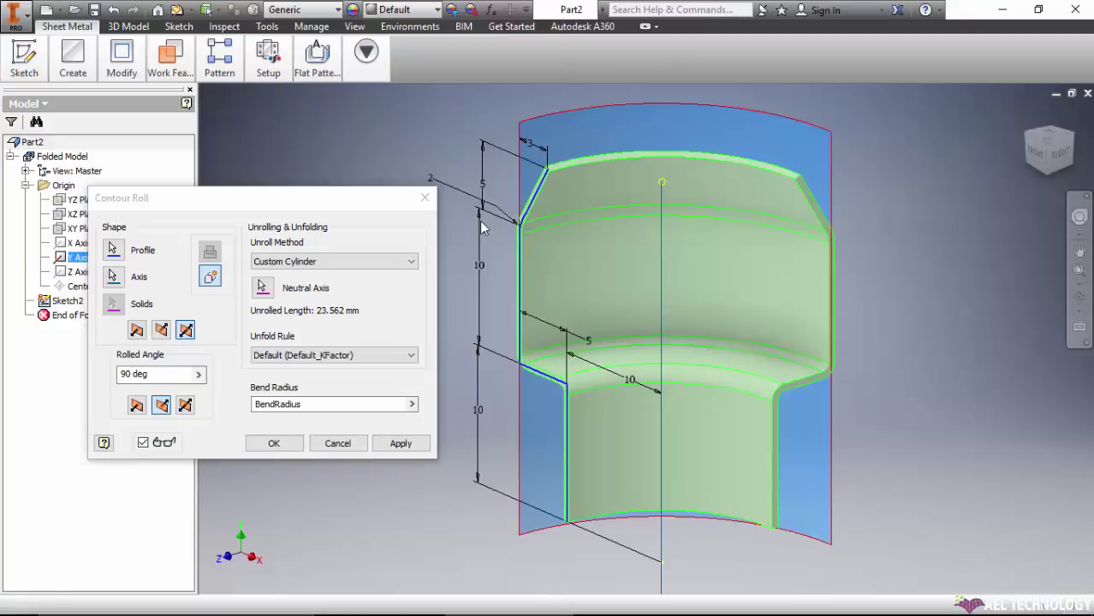
pyautogui.click(342, 262)
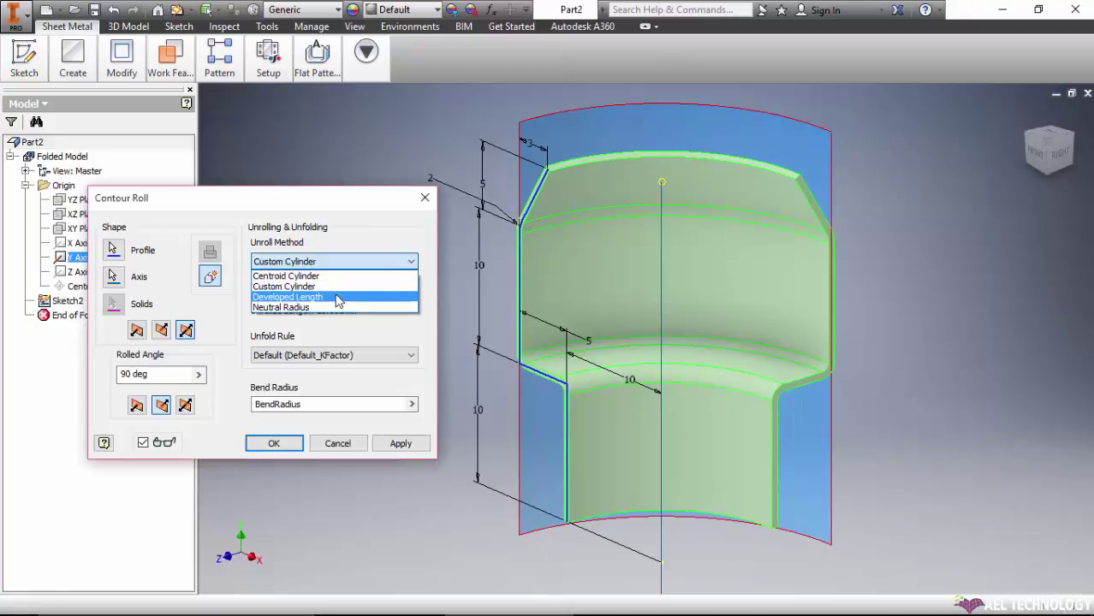
# Step: Switch the unroll method to Developed Length of 23 mm and create the Contour Roll
pyautogui.click(337, 298)
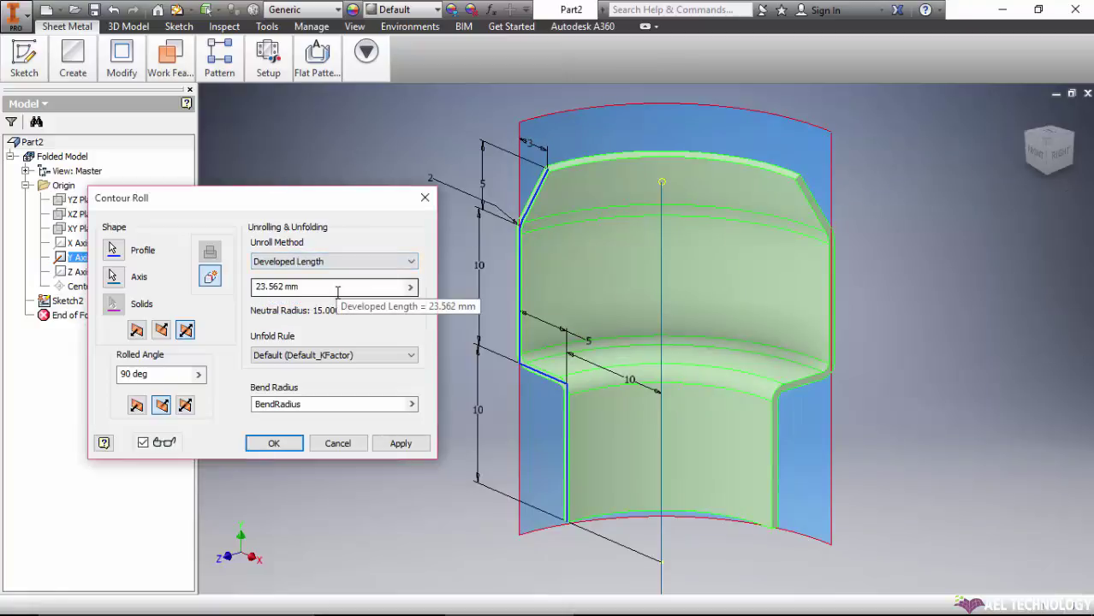
pyautogui.doubleClick(282, 286)
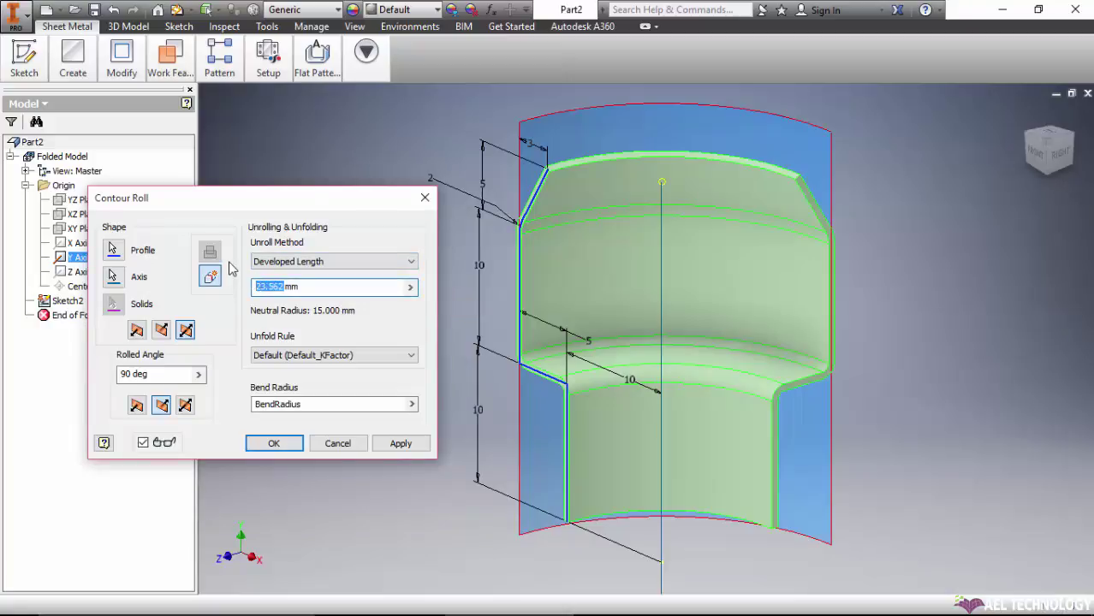
pyautogui.write('23')
pyautogui.press('Return')
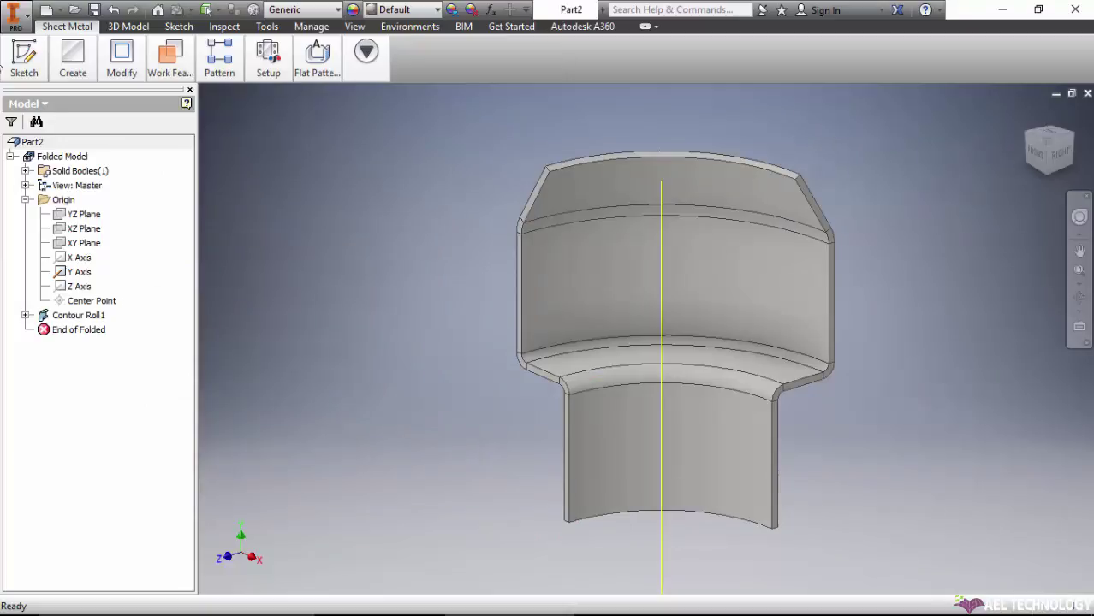
# Step: Edit Contour Roll1 to use the Neutral Radius unroll method at 12 mm
pyautogui.moveTo(124, 69)
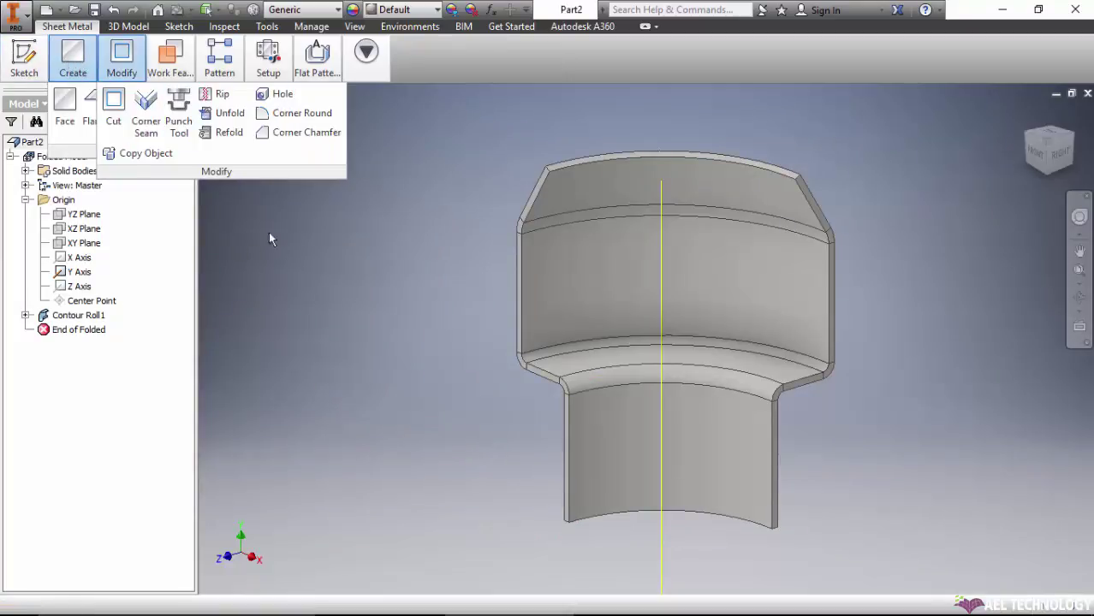
pyautogui.rightClick(81, 315)
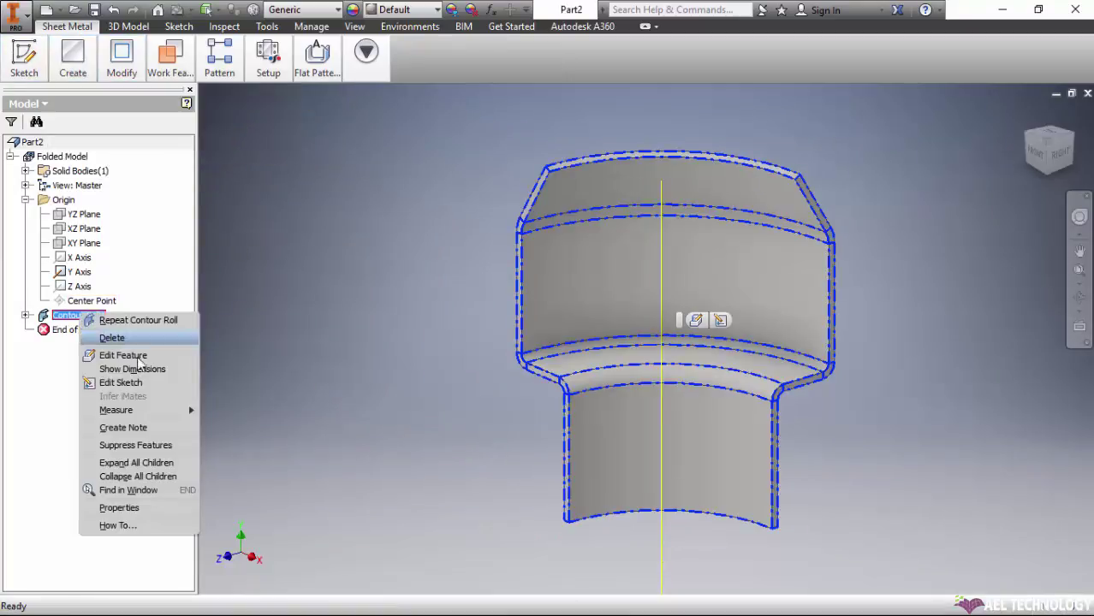
pyautogui.click(168, 355)
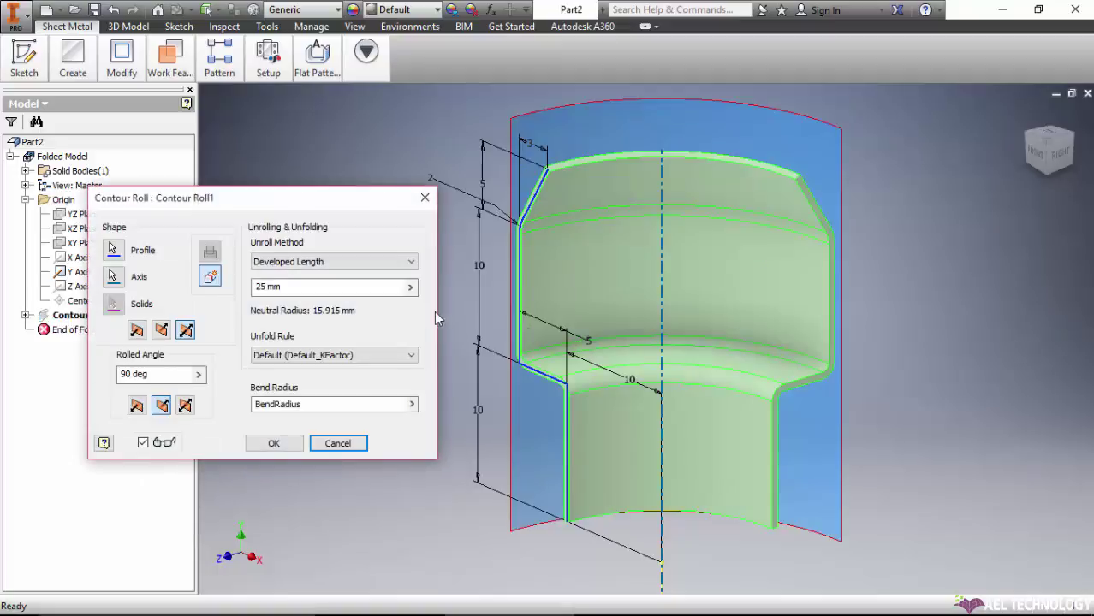
pyautogui.click(310, 262)
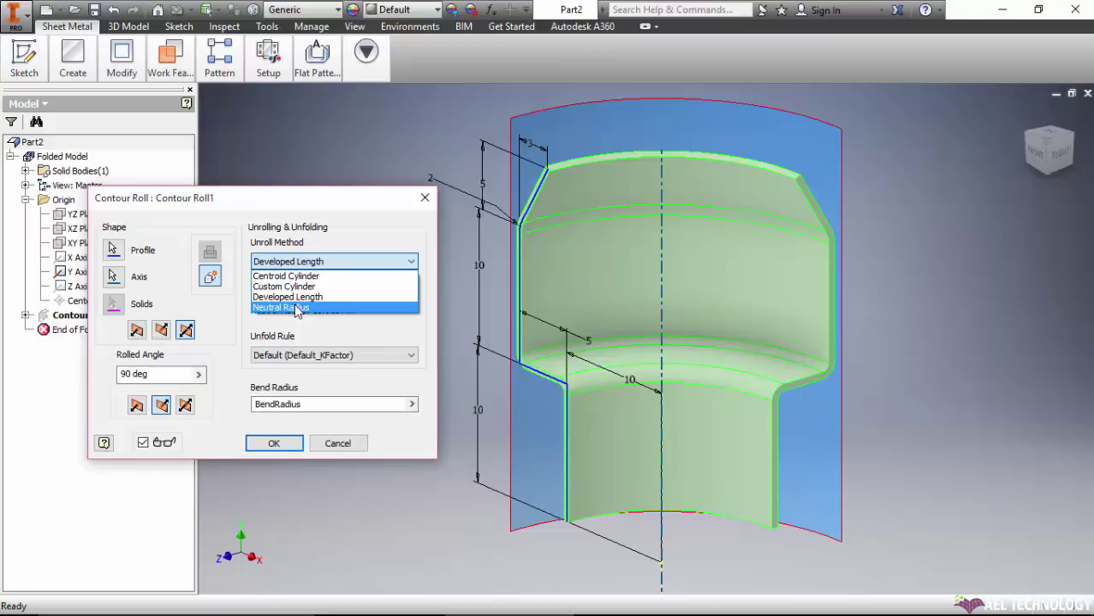
pyautogui.click(296, 307)
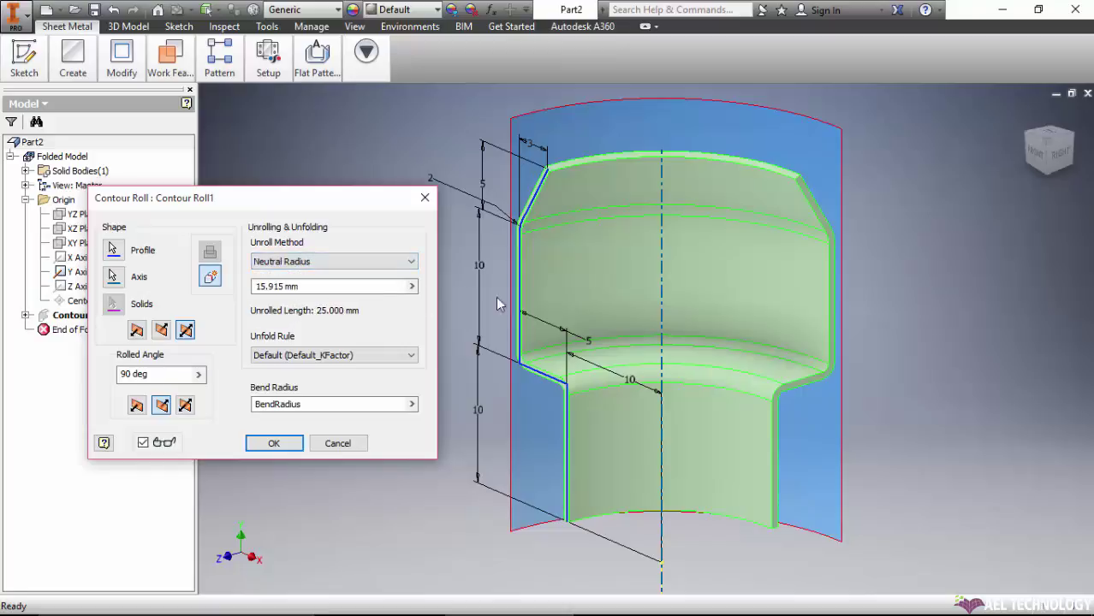
pyautogui.click(278, 286)
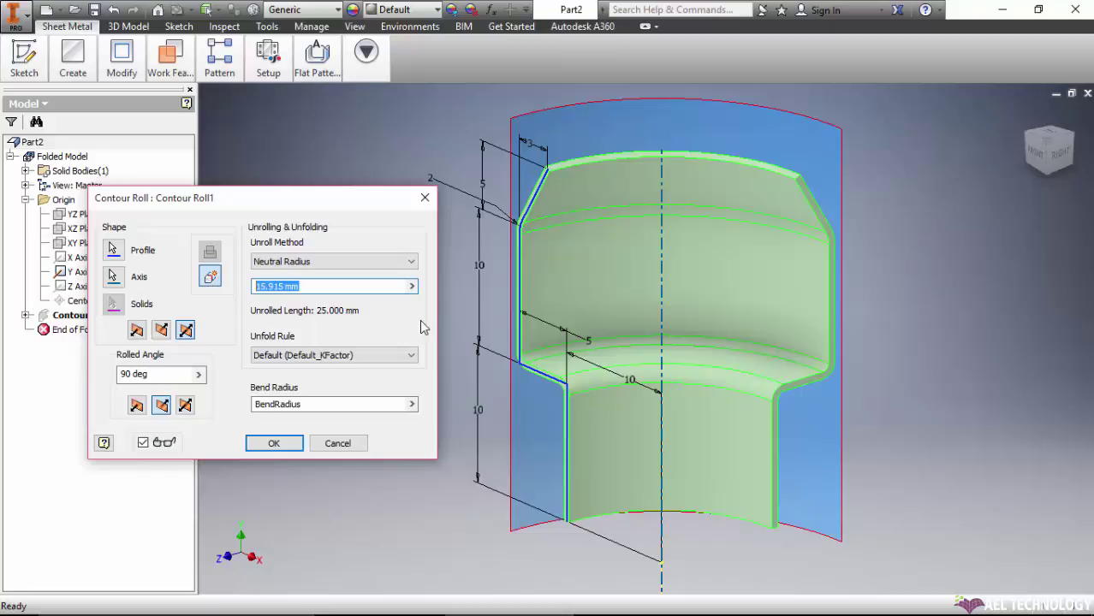
pyautogui.write('12')
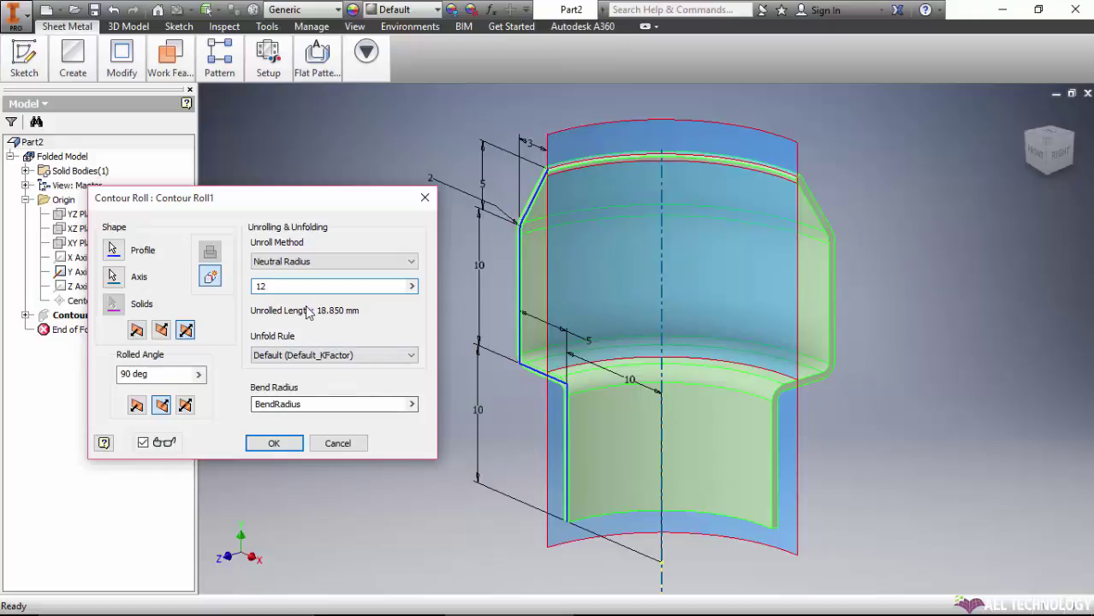
pyautogui.click(272, 445)
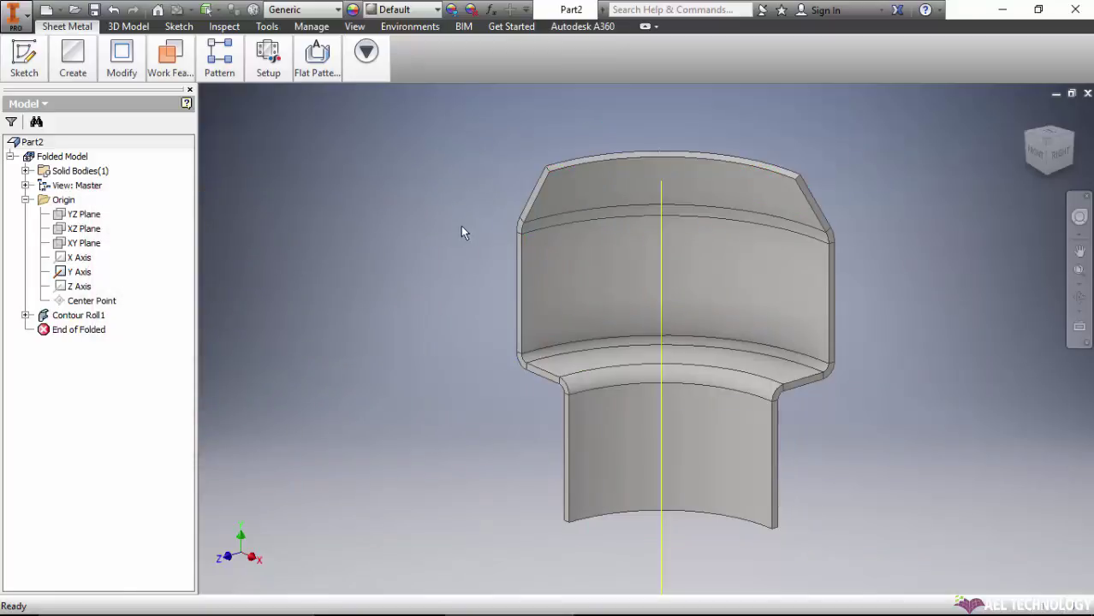
# Step: Zoom out and back in, then orbit to reveal Contour Roll1's curved 90° sweep
pyautogui.scroll(-3, 496, 227)
pyautogui.scroll(3, 454, 171)
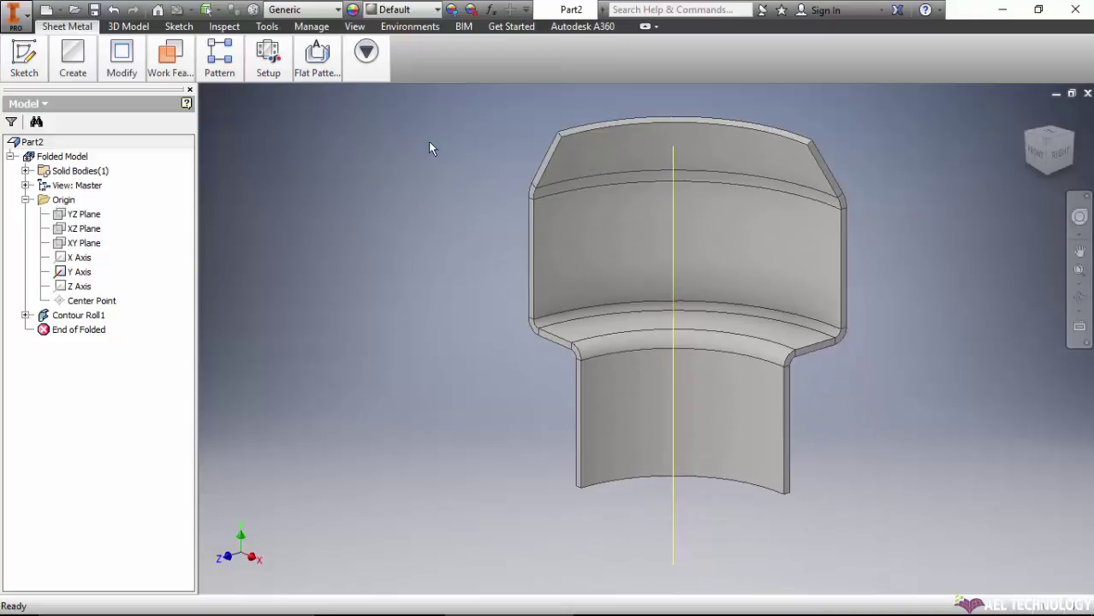
pyautogui.keyDown('shift'); pyautogui.moveTo(346, 212); pyautogui.dragTo(483, 233, button='middle'); pyautogui.keyUp('shift')
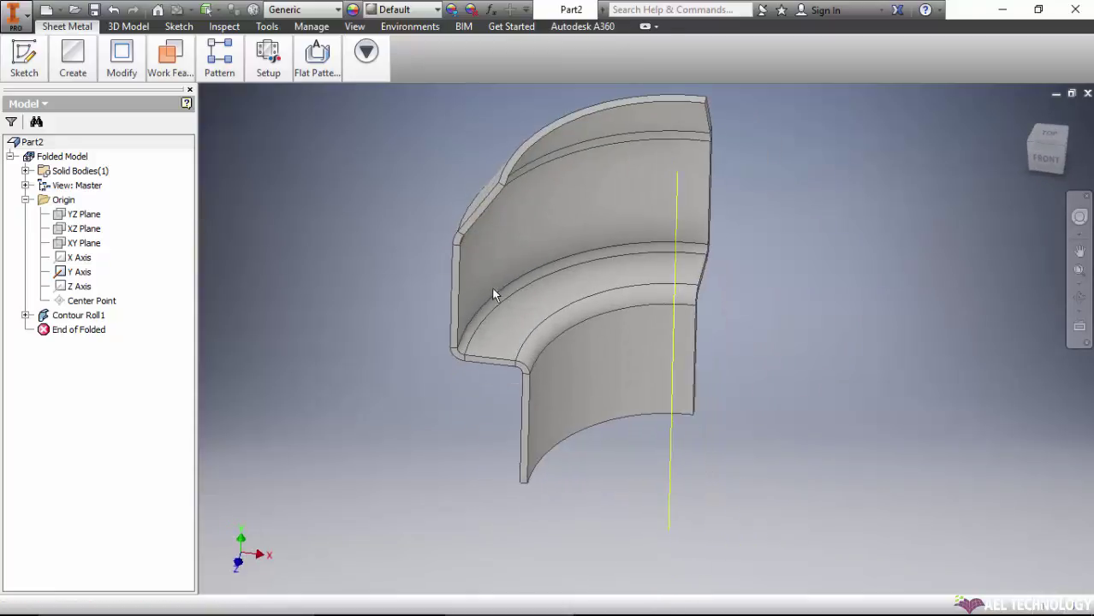